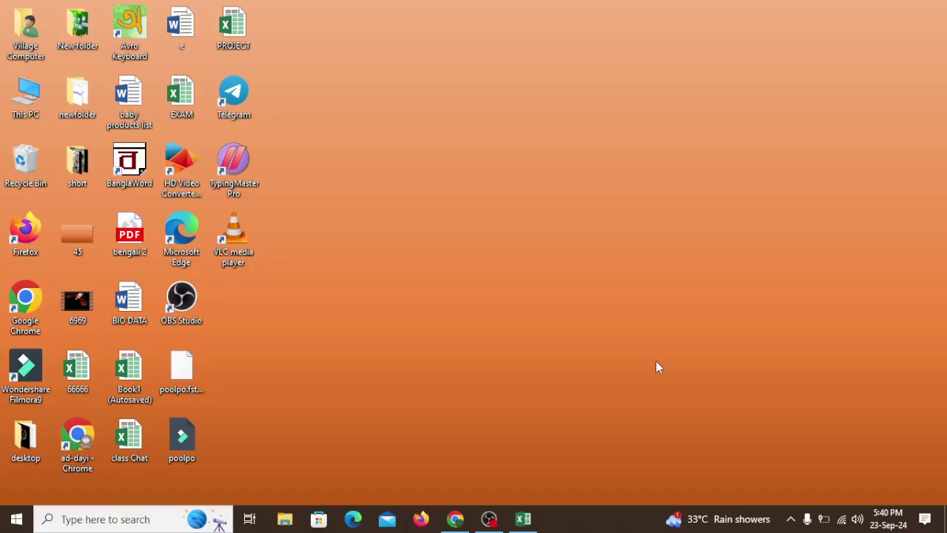
Refresh the desktop and bring workbook 66666 back on screen
right_click(524, 149)
click(555, 190)
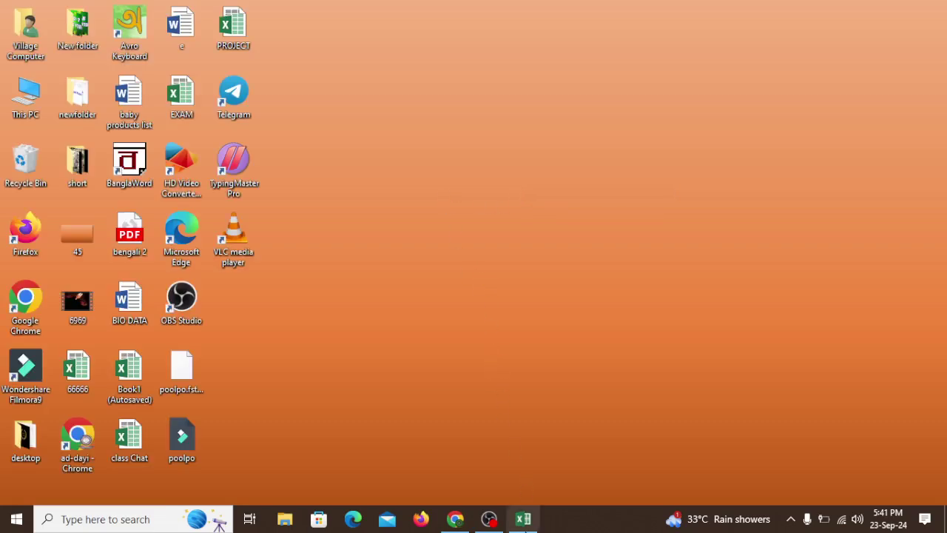
click(523, 519)
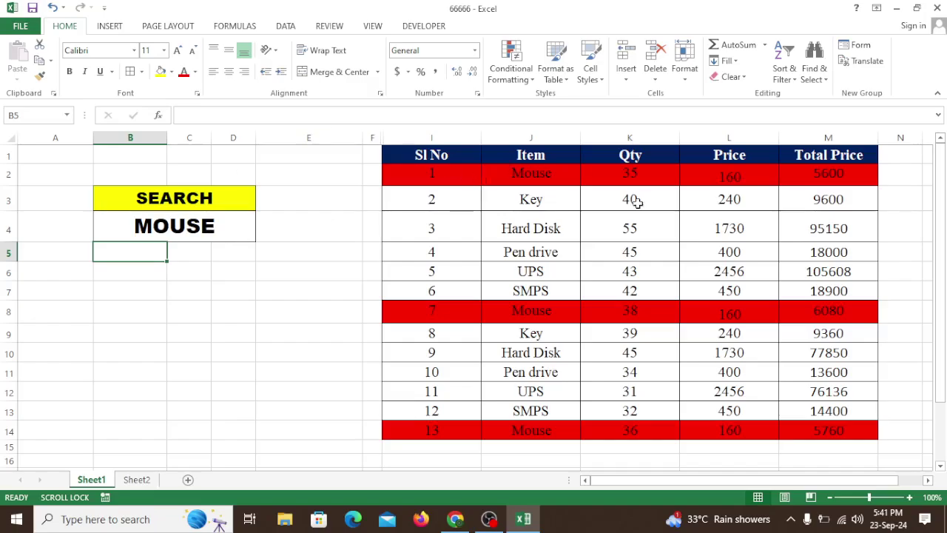
Enter KEY, then HARD DISK, as the search term in merged cell B4
click(215, 227)
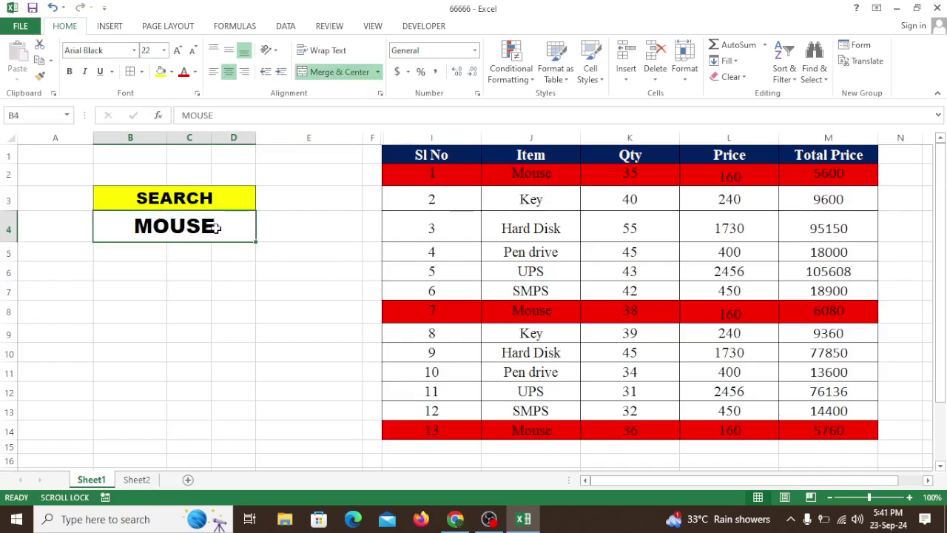
text(KEY)
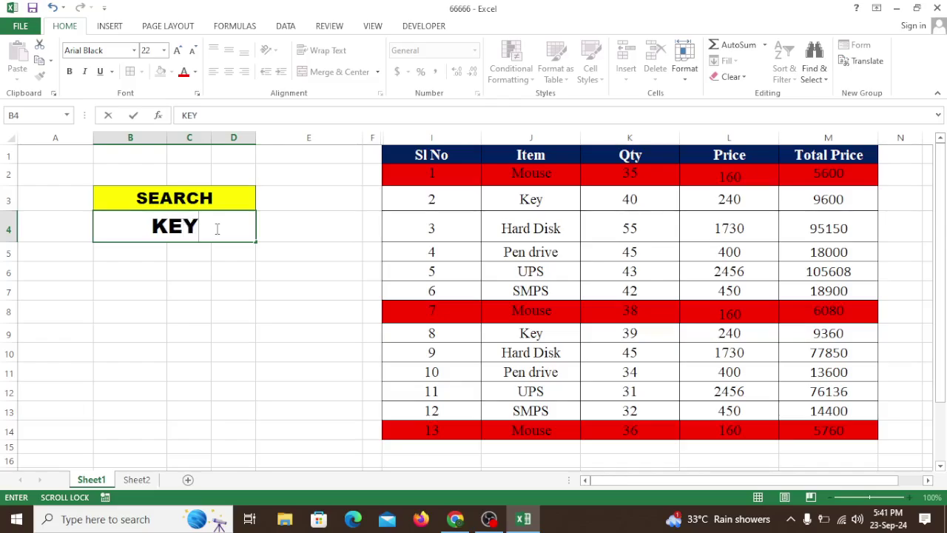
key(ctrl+Return)
key(Return)
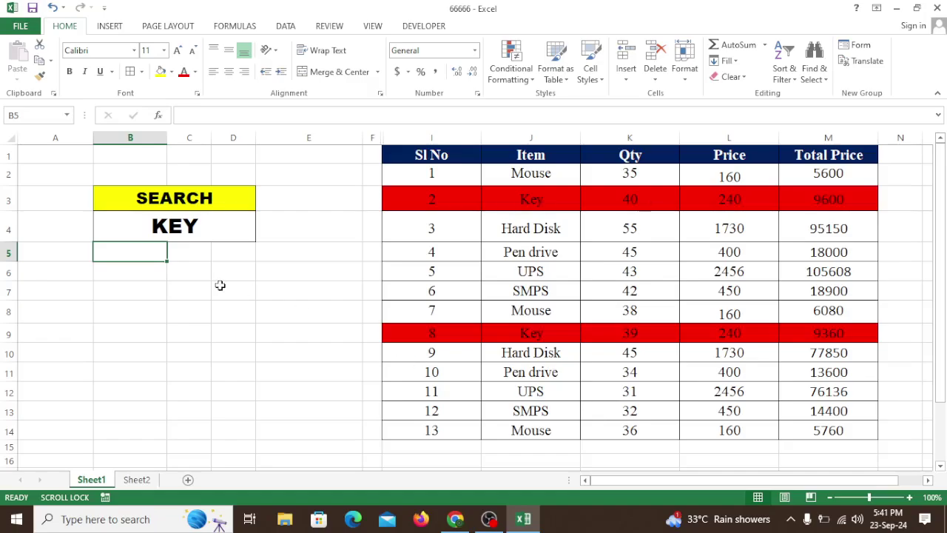
click(199, 230)
text(HA)
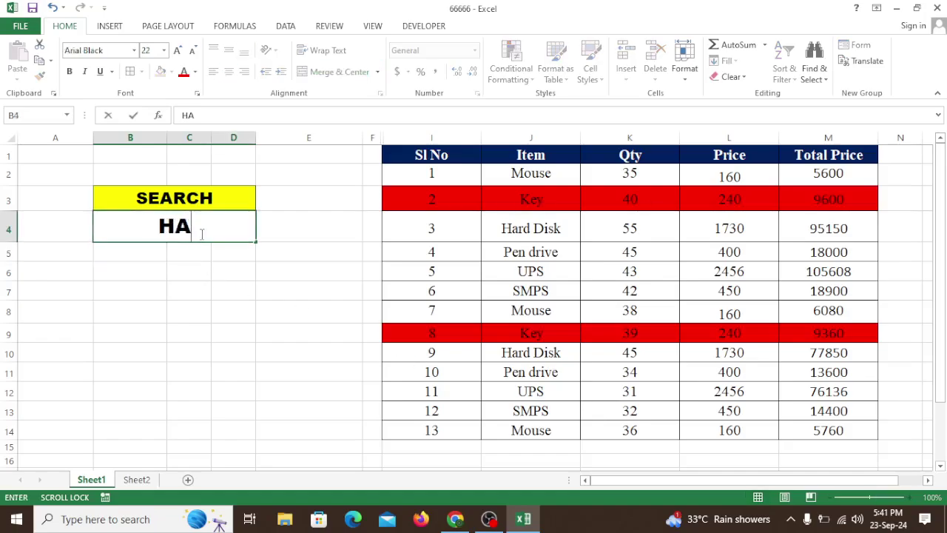
text(RD D)
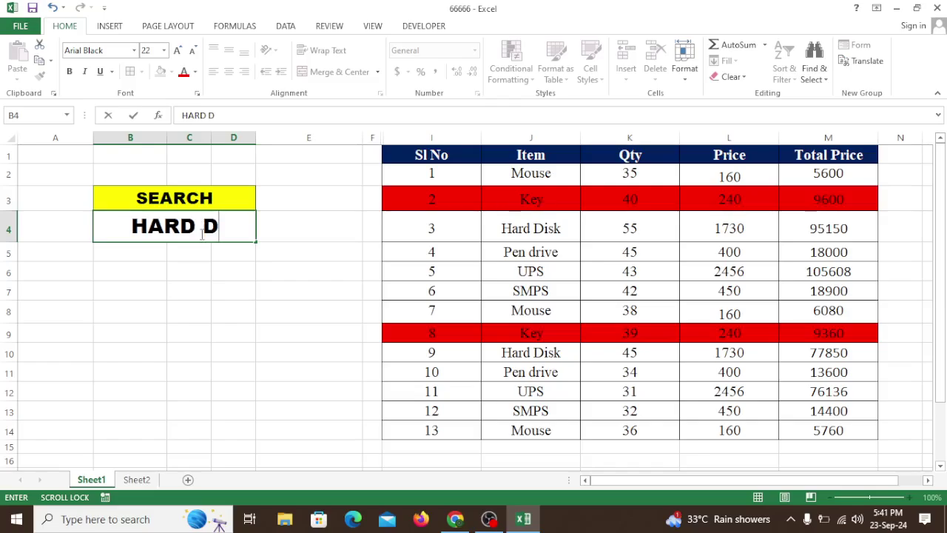
text(ISK)
key(Return)
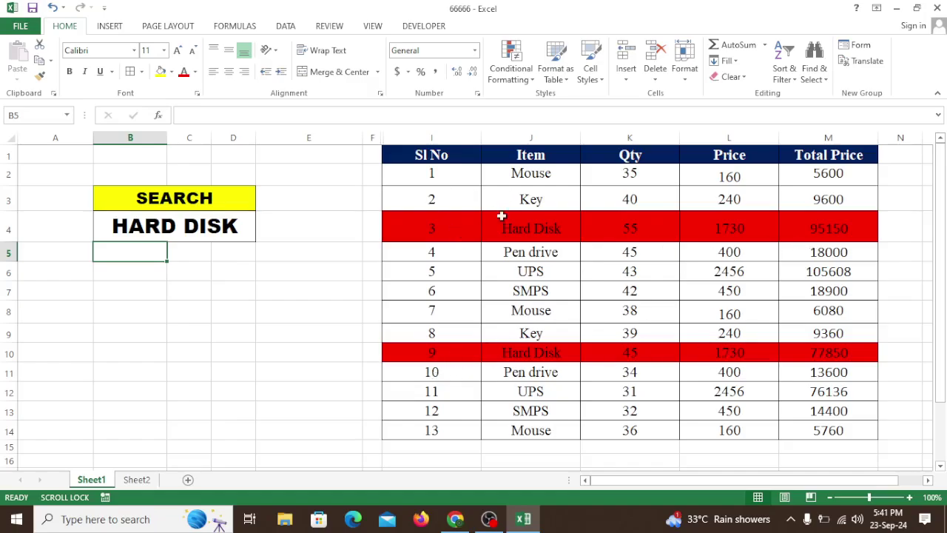
Change the search term to UPS so both UPS rows turn red
click(181, 228)
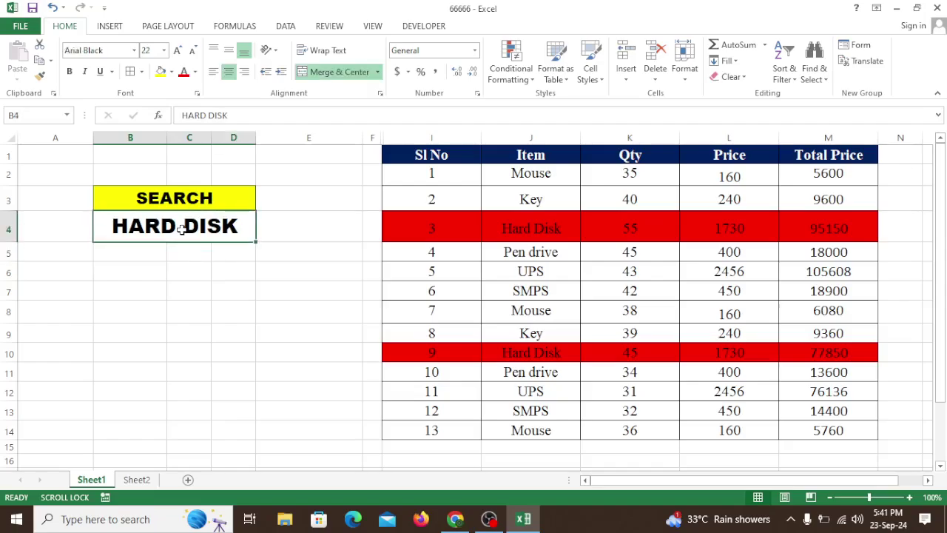
text(UPS)
key(Return)
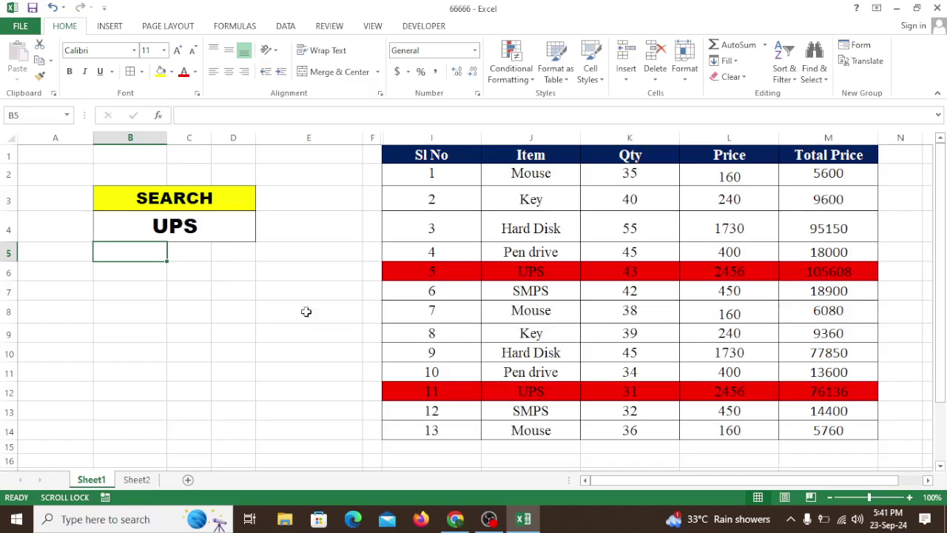
click(302, 267)
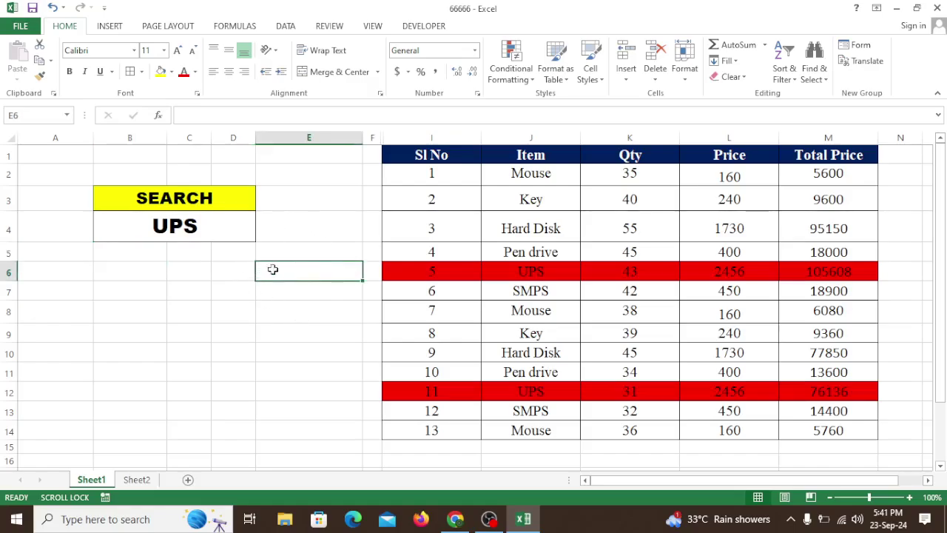
click(187, 231)
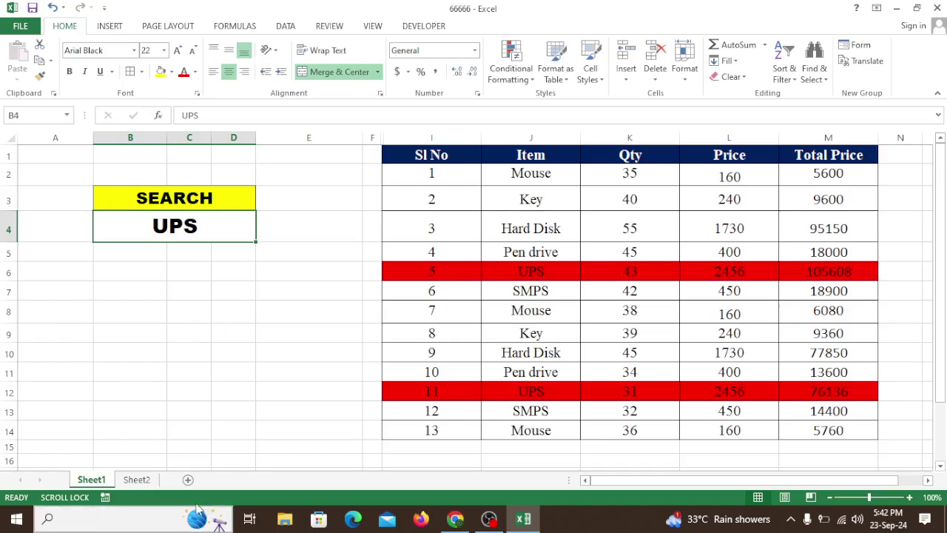
On Sheet2, select the table body E4:I16, from Sl No through Total Price
click(137, 481)
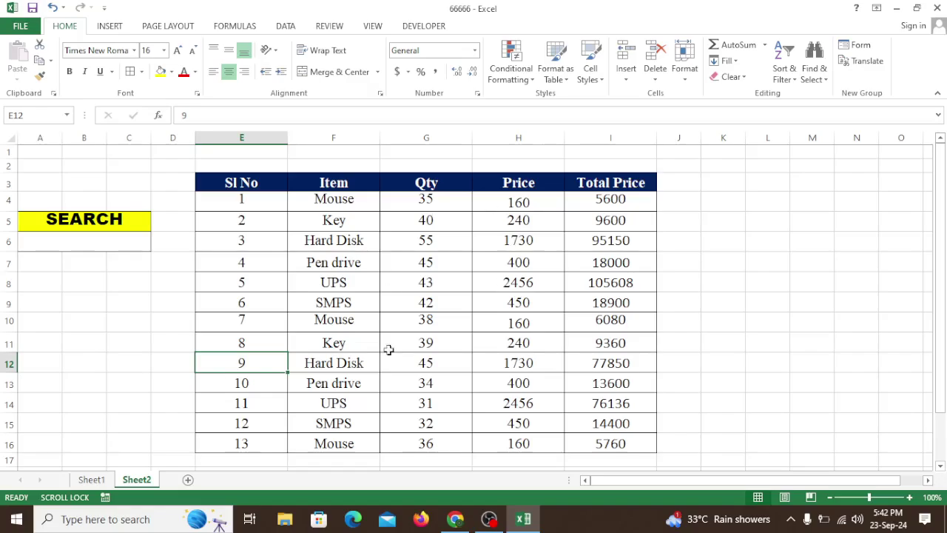
click(237, 200)
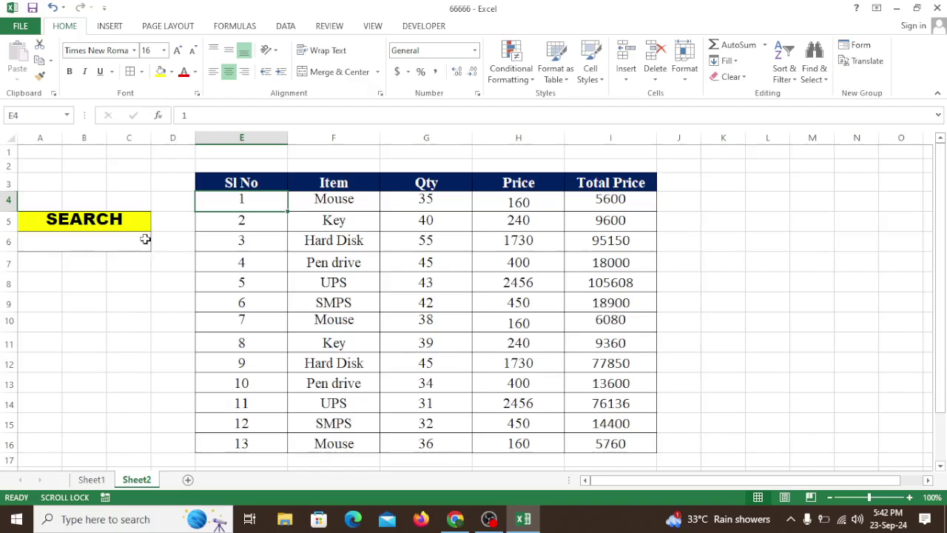
drag(243, 199, 596, 444)
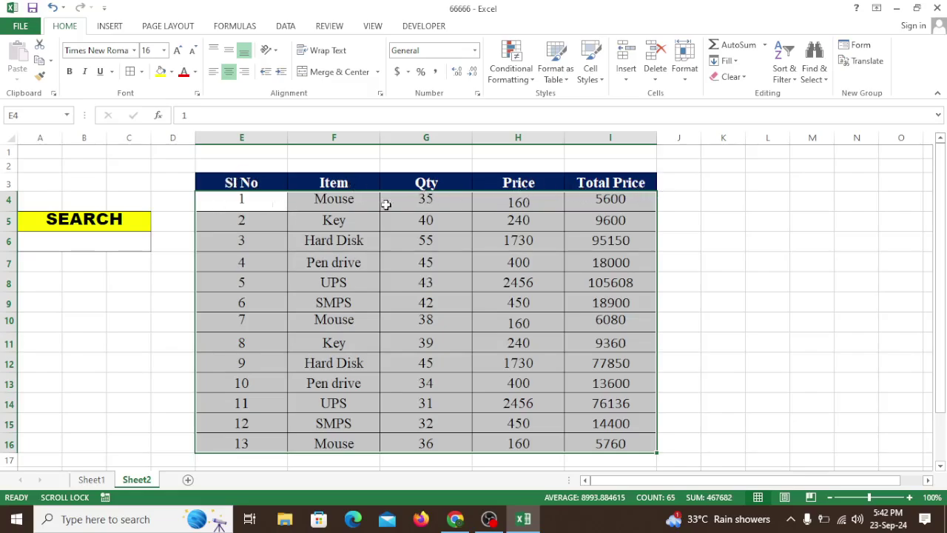
mouse_move(599, 364)
Create a New Rule of type 'Use a formula to determine which cells to format'
click(524, 83)
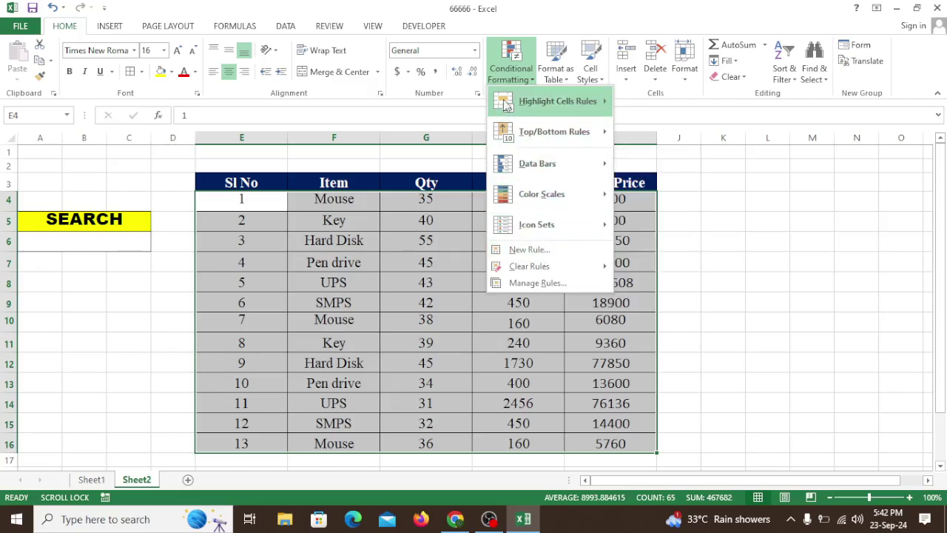
click(530, 252)
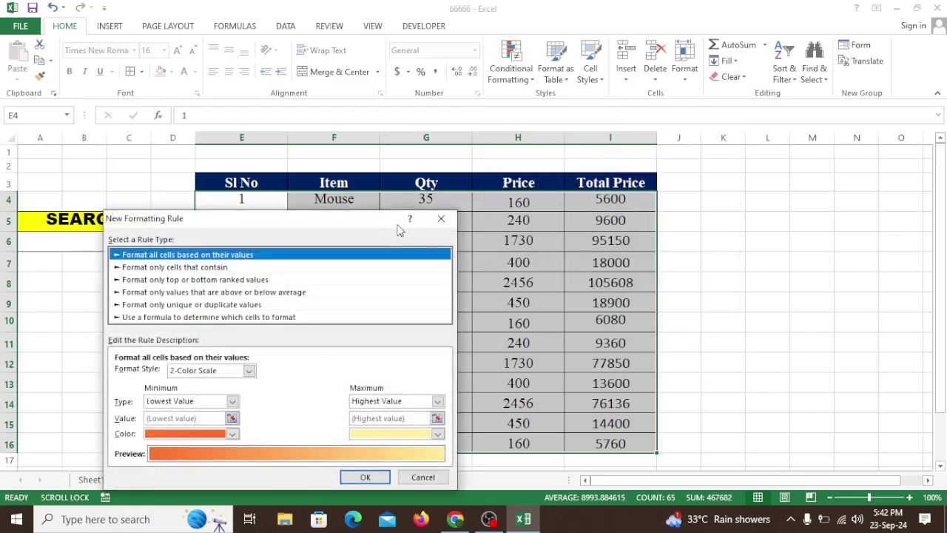
drag(356, 222, 499, 112)
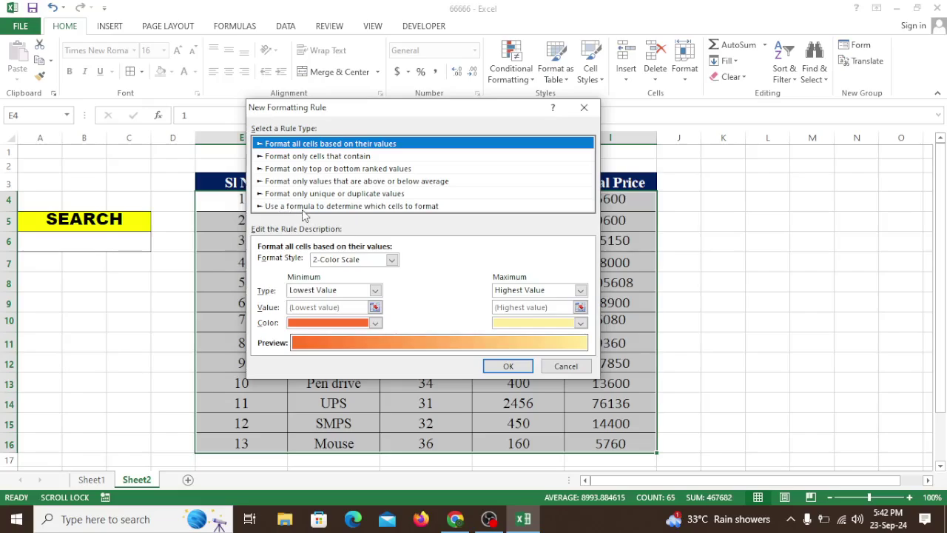
click(419, 207)
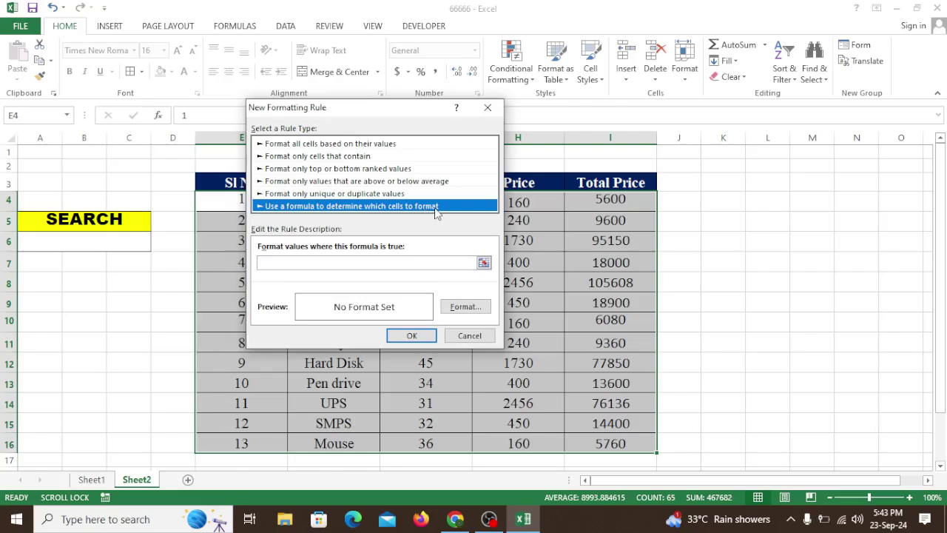
click(399, 264)
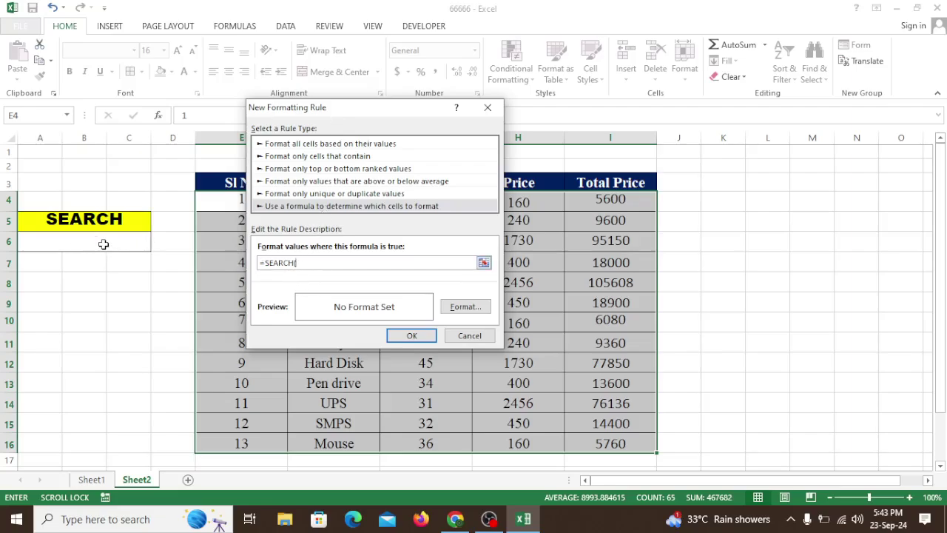
Extend the rule formula to =SEARCH($A$6, and move the dialog aside to reveal the Item column
click(105, 244)
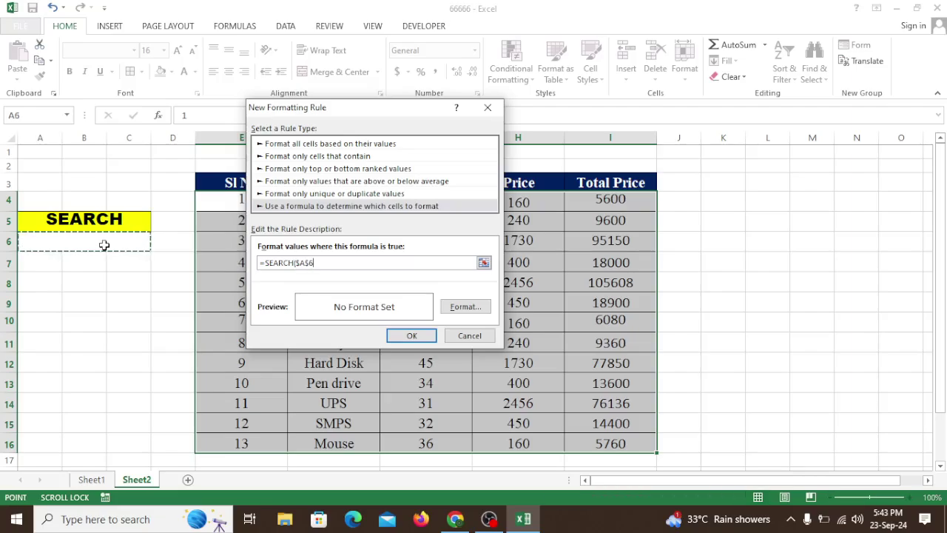
text(,)
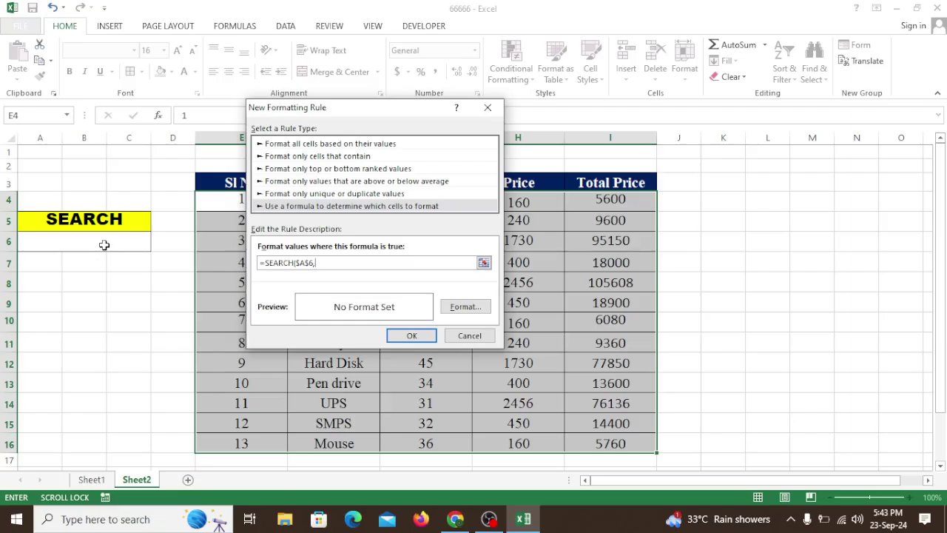
drag(393, 111, 569, 237)
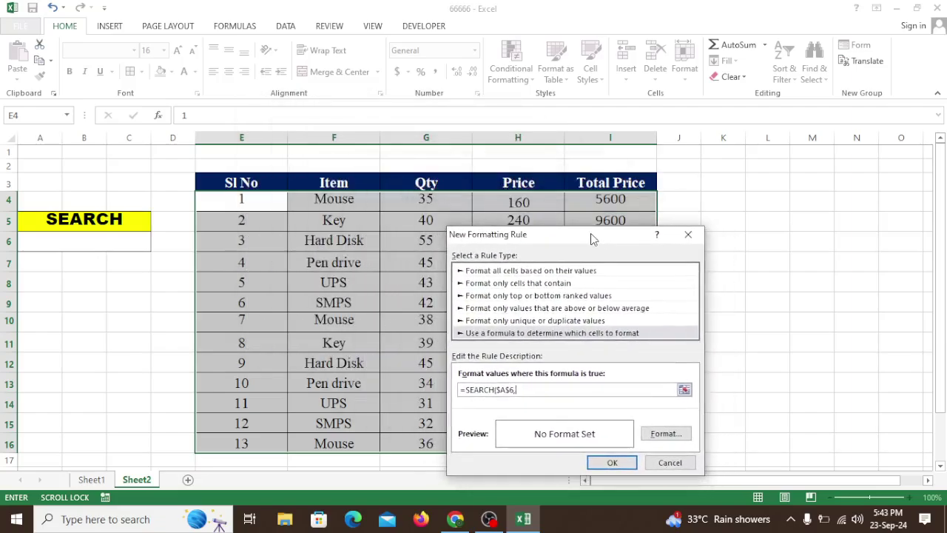
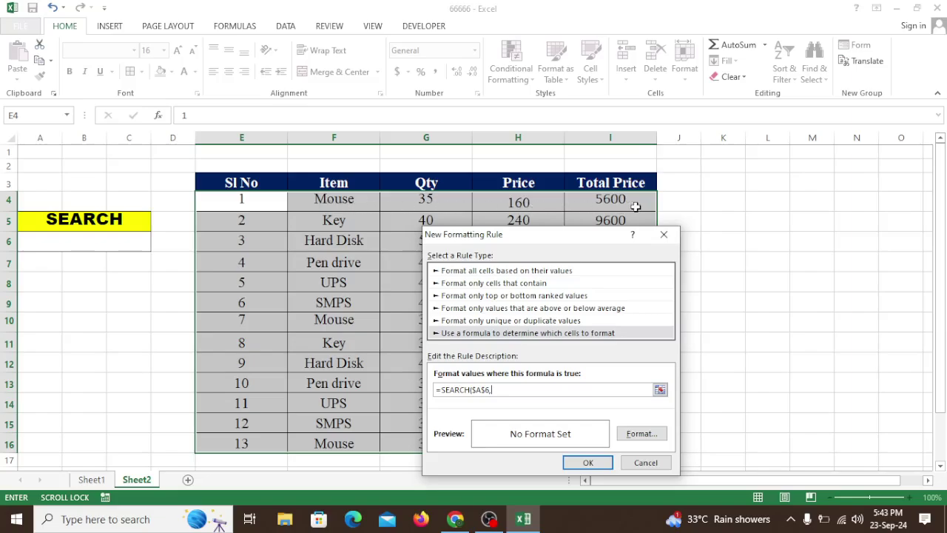
Add $E4, $F4 and $G4 to the SEARCH formula, joined with &
click(252, 202)
click(347, 203)
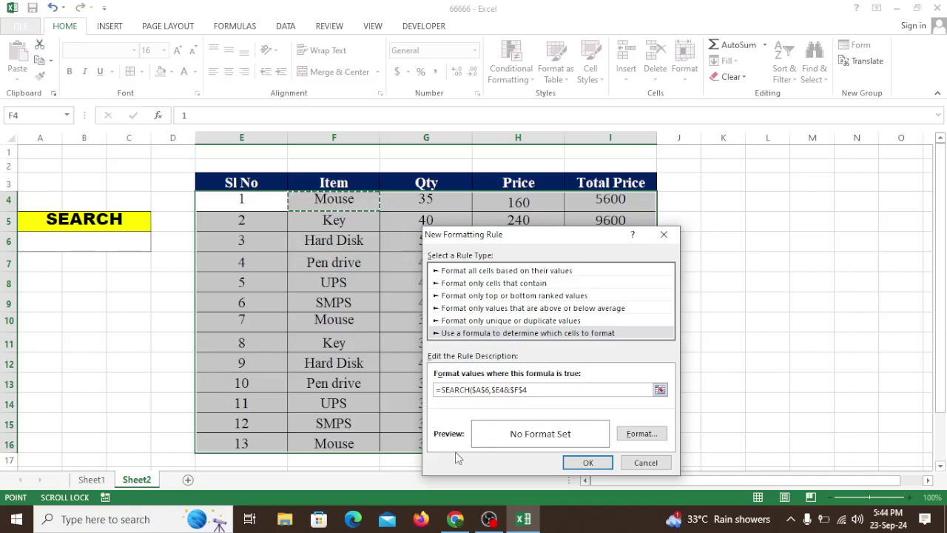
key(F4)
key(F4)
text(&)
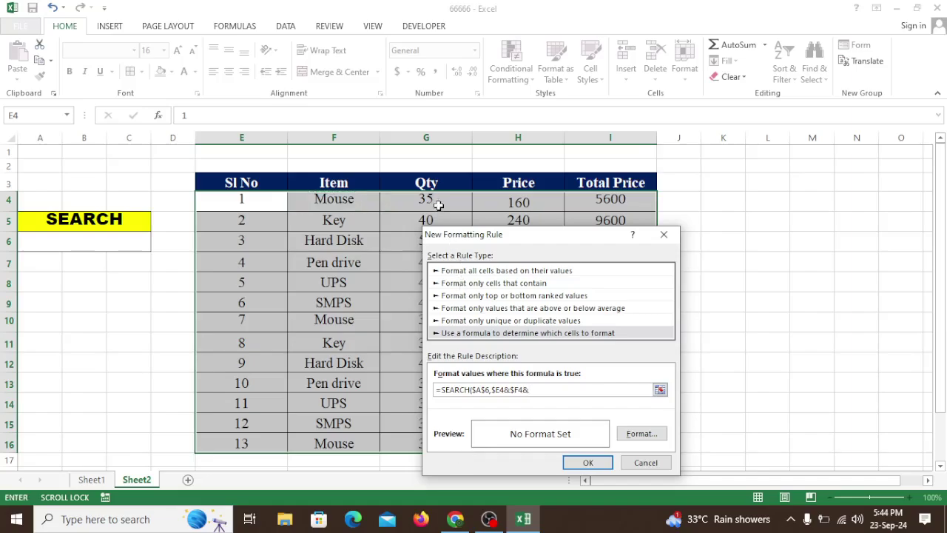
click(438, 202)
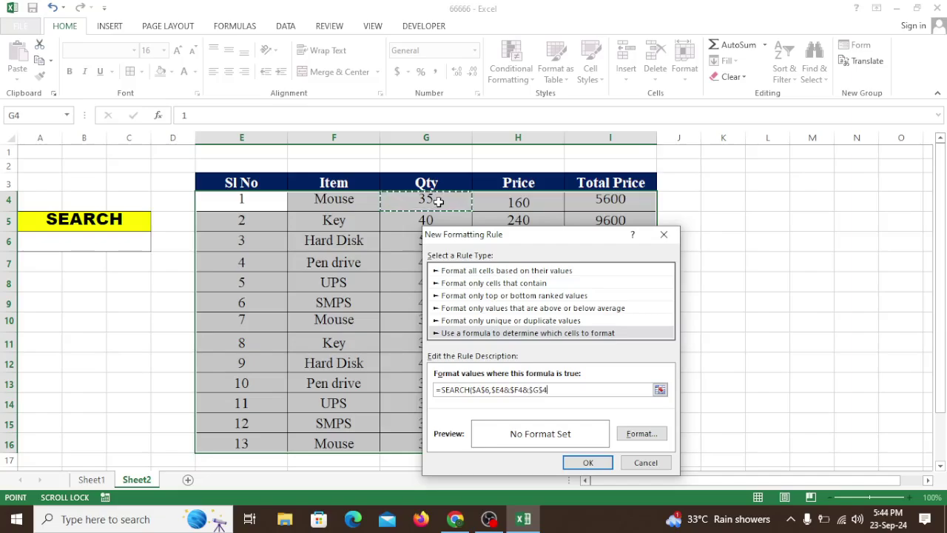
key(F4)
key(F4)
text(&)
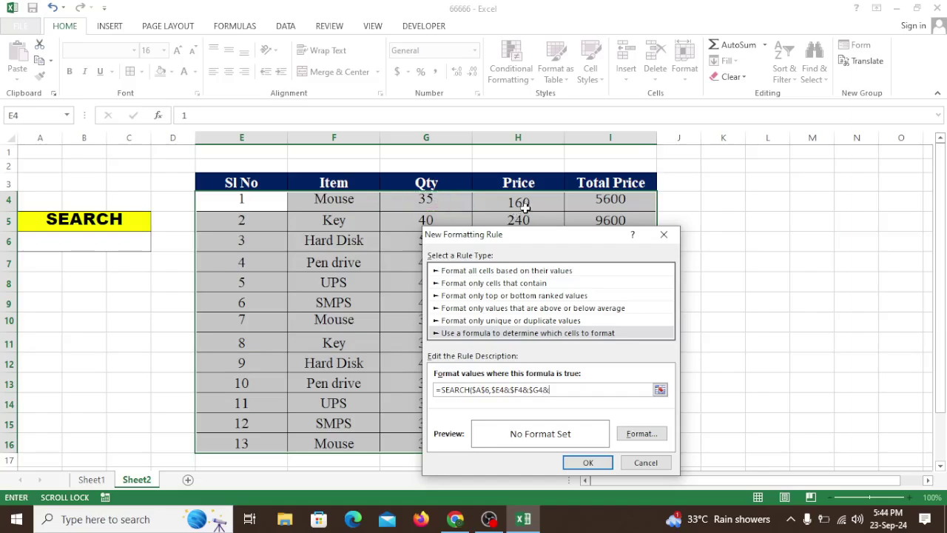
Append $H4 and $I4 and close the formula as =SEARCH($A$6,$E4&$F4&$G4&$H4&$I4)
click(524, 202)
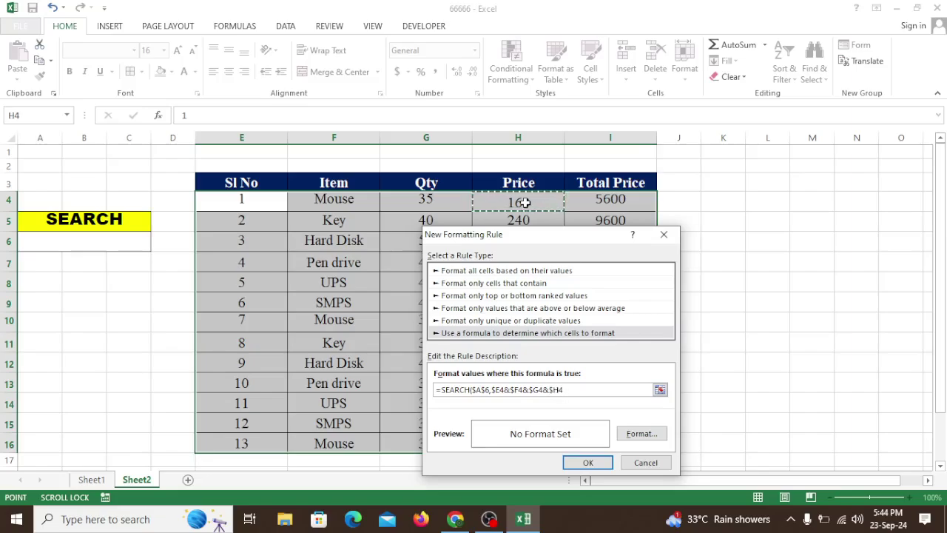
key(F4)
text(&)
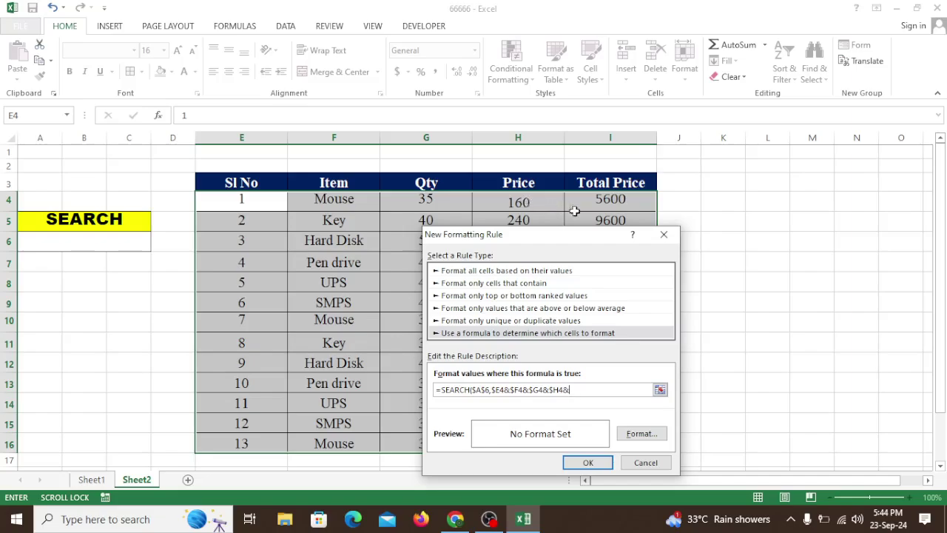
click(619, 203)
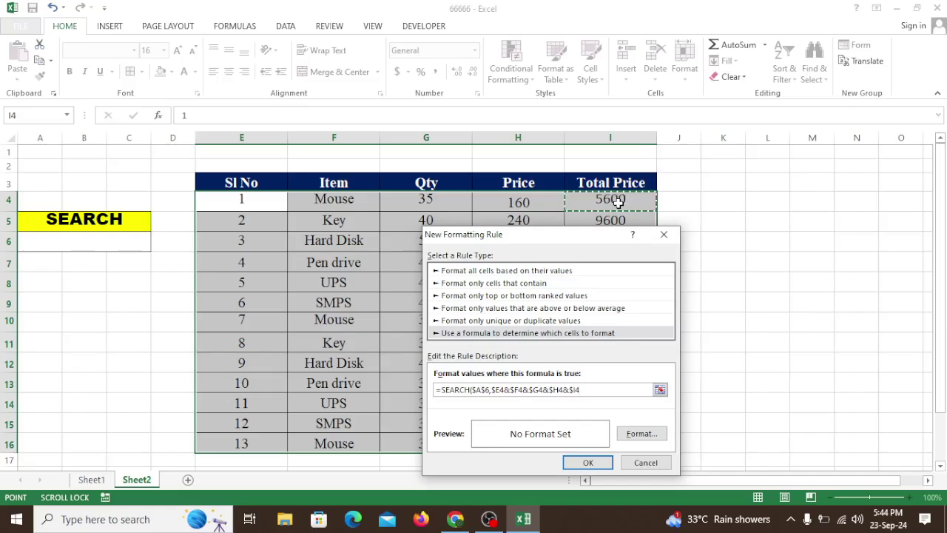
text())
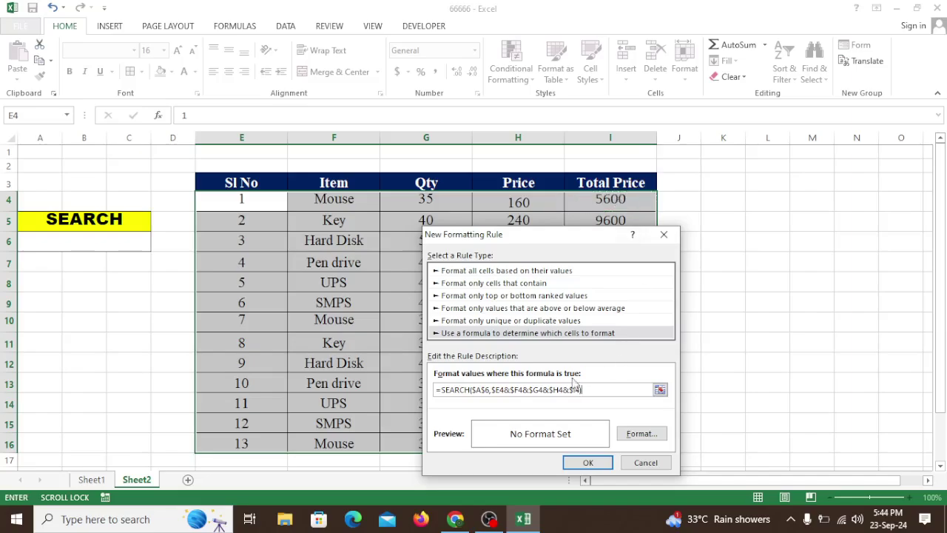
drag(580, 251, 486, 141)
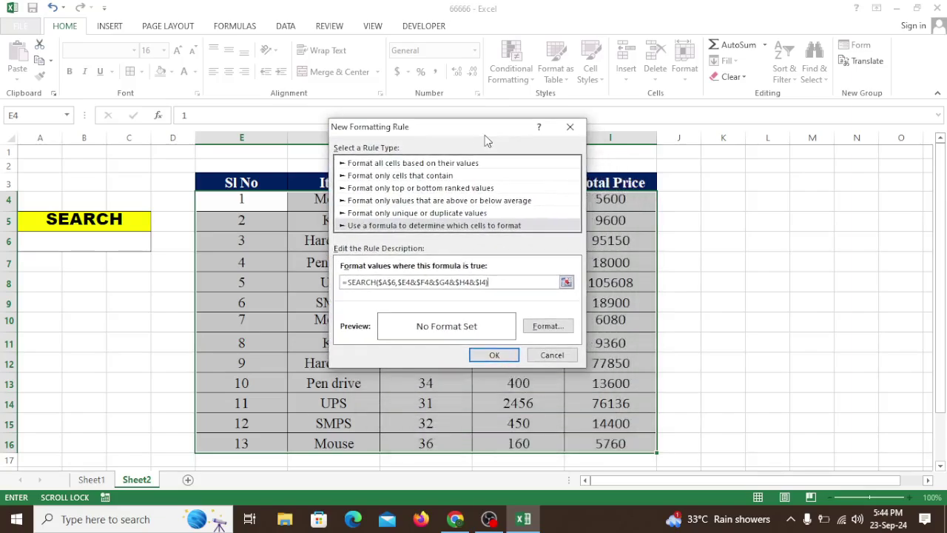
Give the rule a dark orange fill and apply it, turning every E4:I16 row orange
click(546, 327)
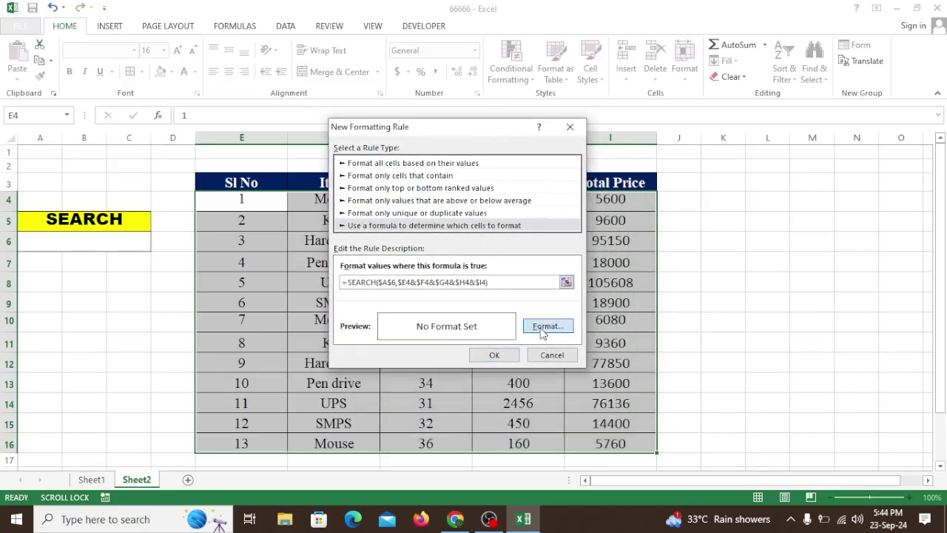
drag(362, 170, 426, 106)
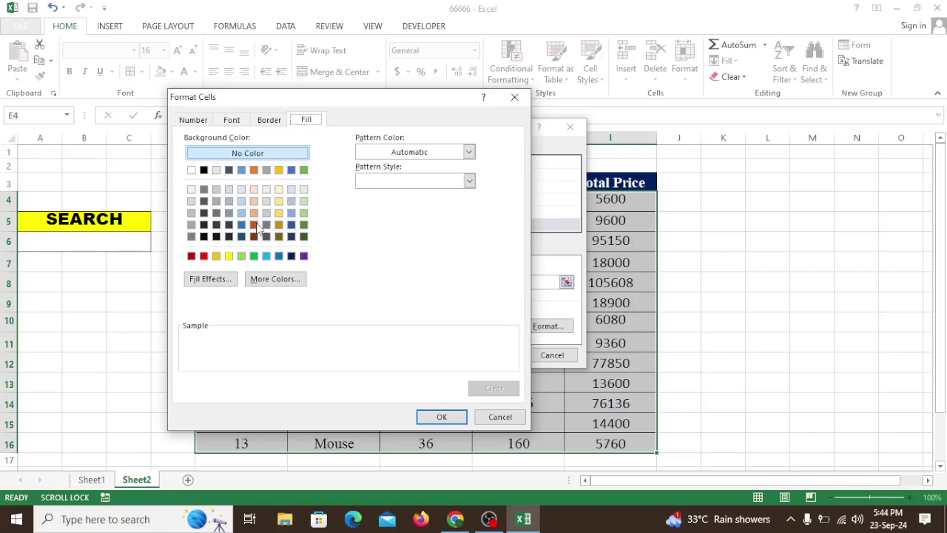
click(255, 224)
click(254, 213)
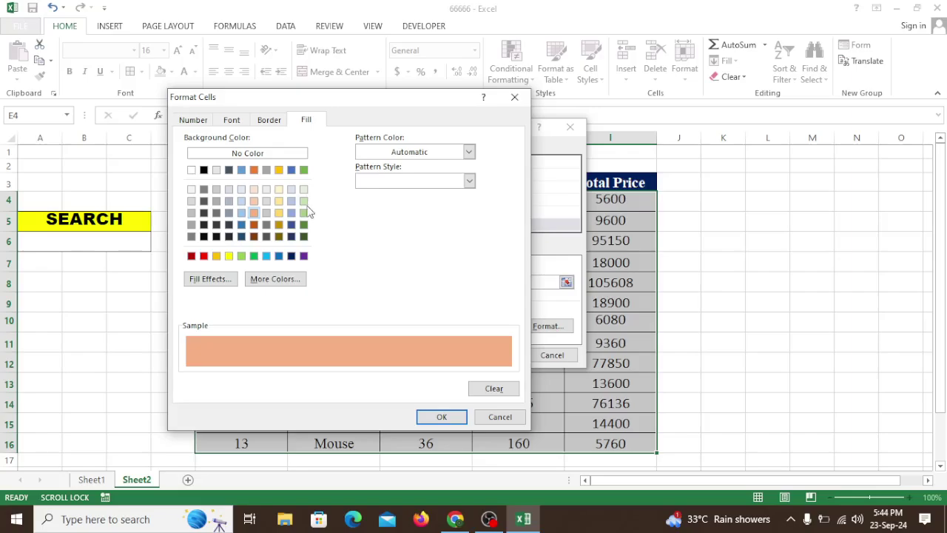
click(254, 225)
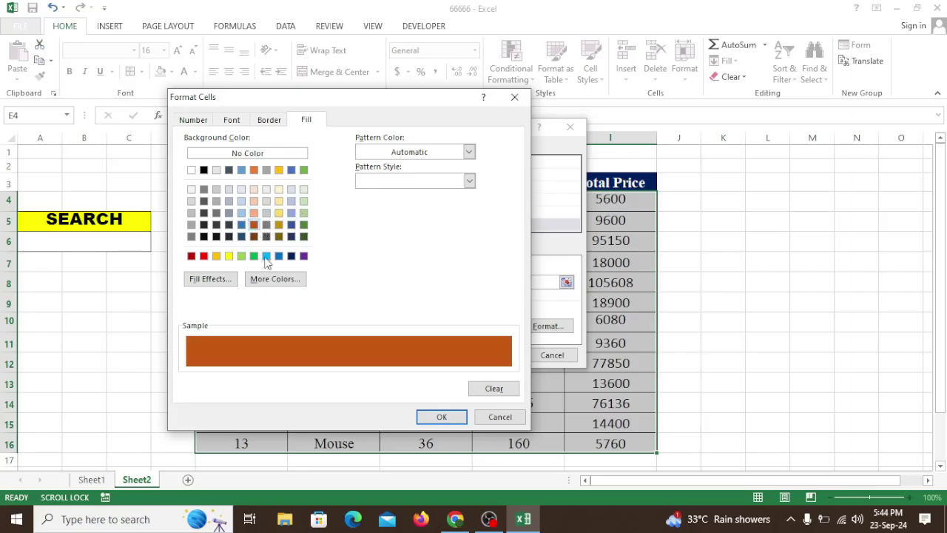
click(454, 420)
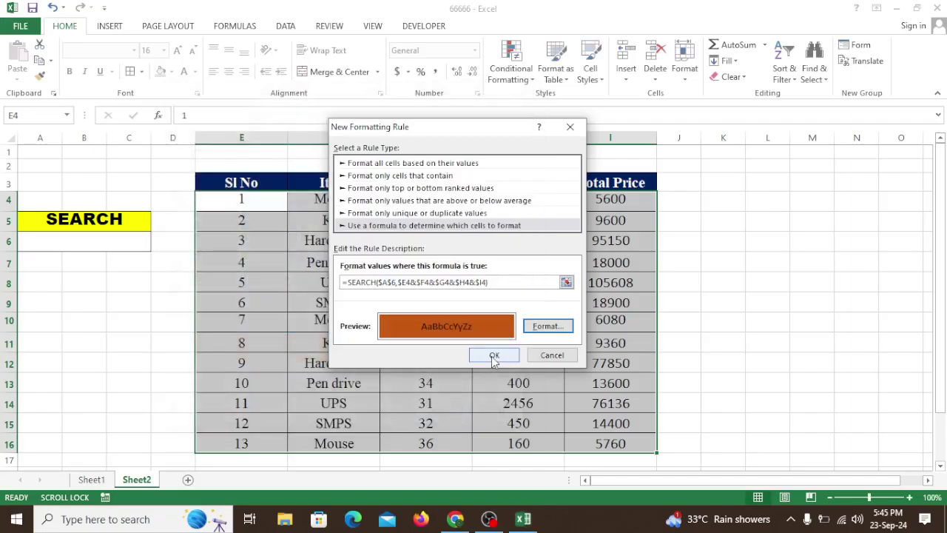
click(494, 356)
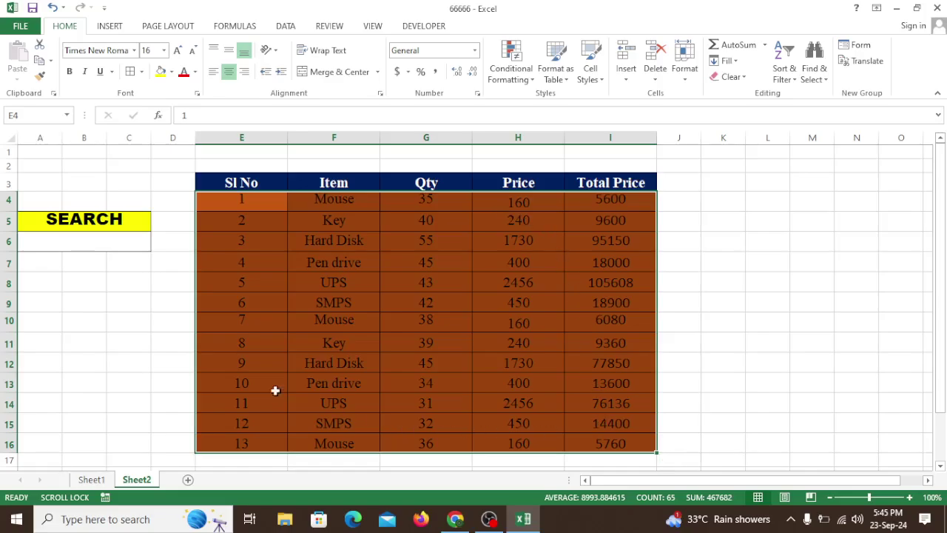
Enter UPS as the search term in cell A6
click(101, 243)
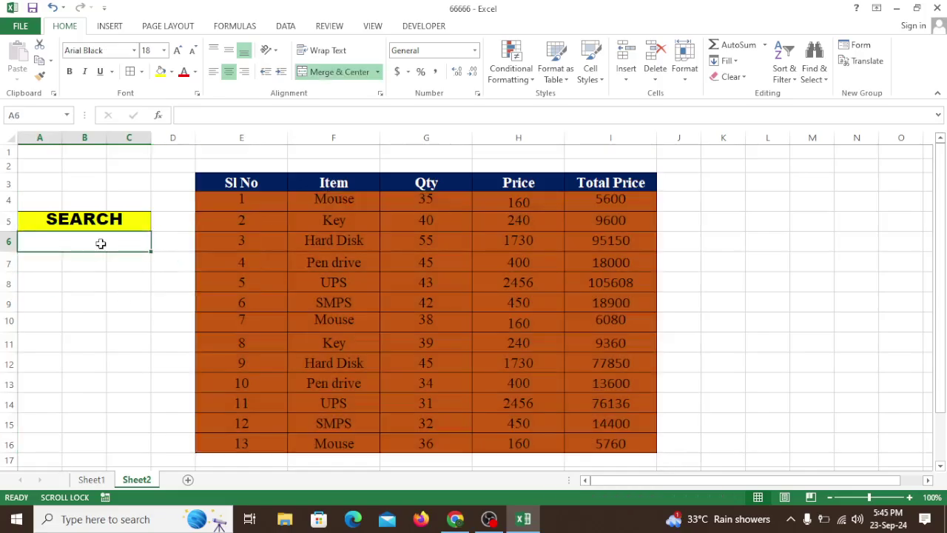
text(U)
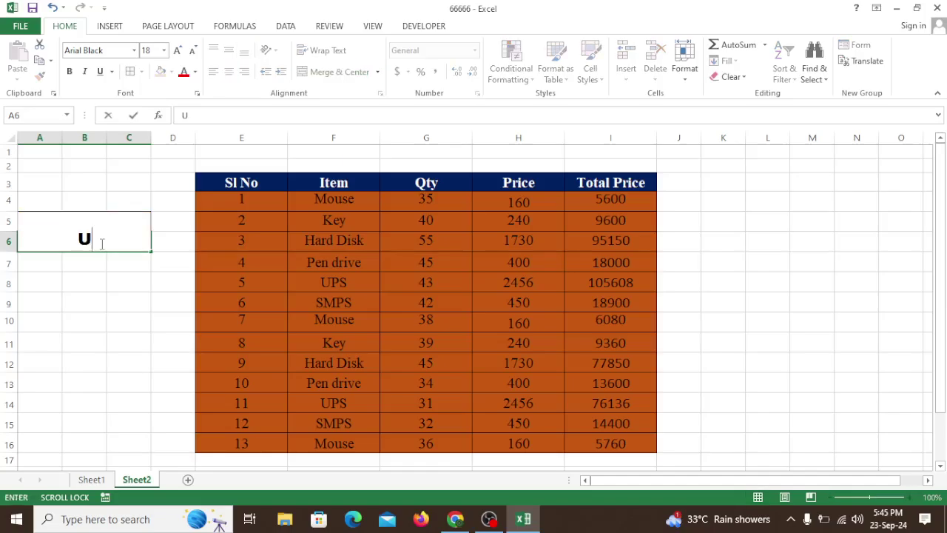
text(PS)
key(Return)
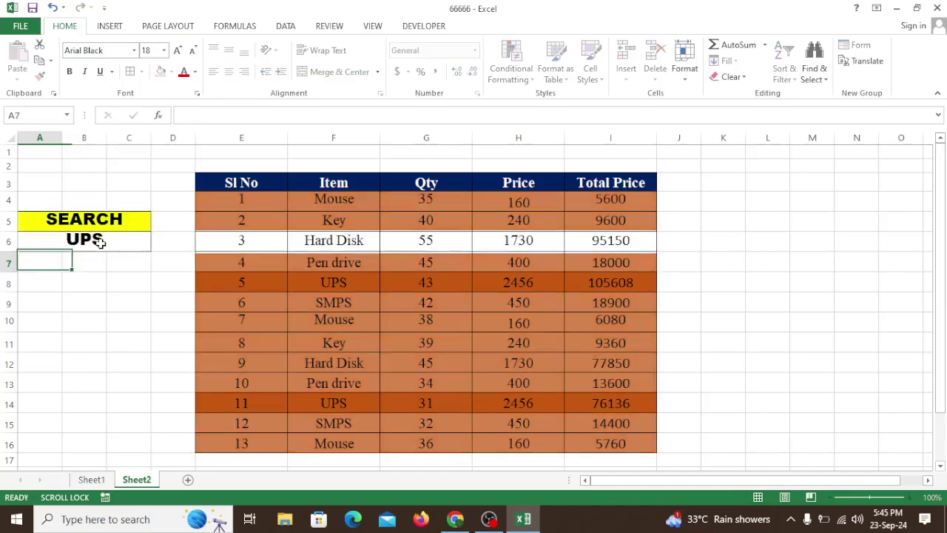
click(119, 245)
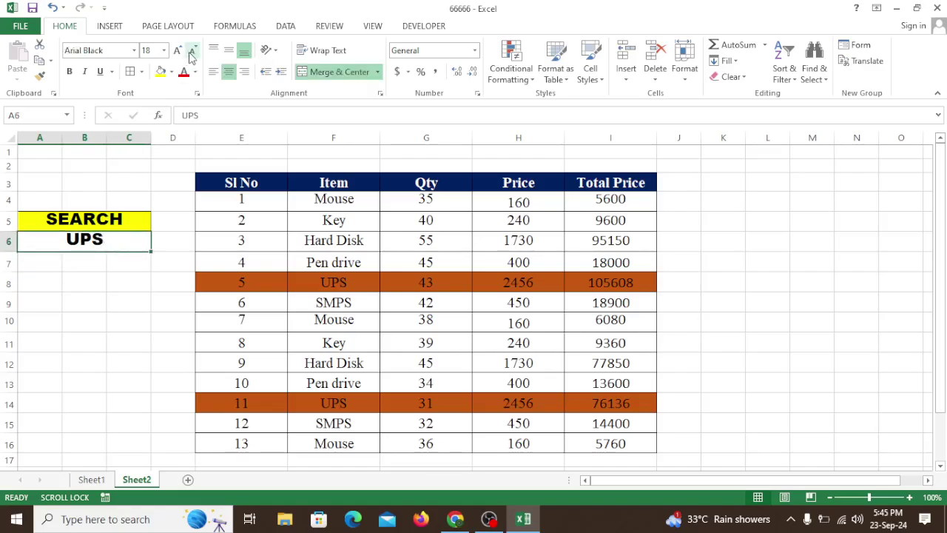
Reduce A6's font to size 11 and search for MOUSE, highlighting only the Mouse rows
click(192, 50)
click(192, 49)
click(192, 50)
click(192, 49)
click(426, 363)
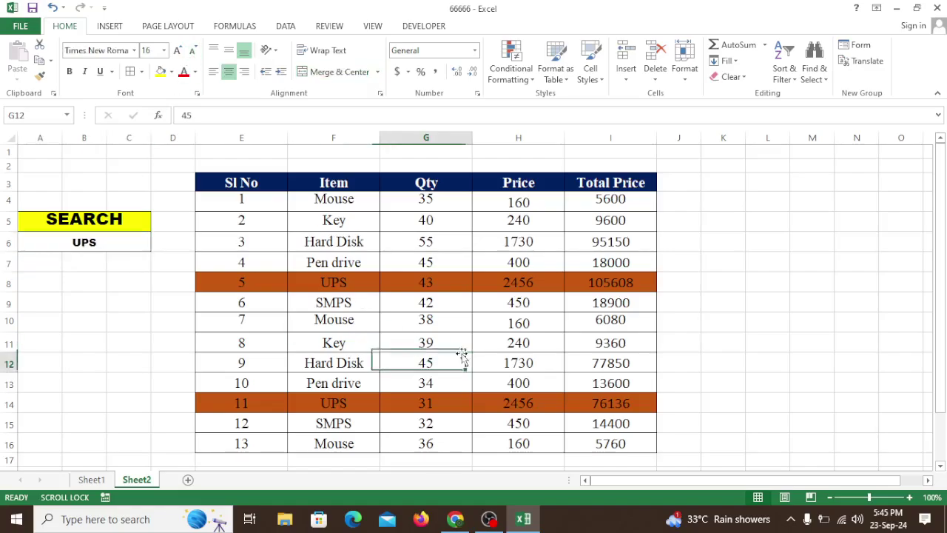
click(99, 248)
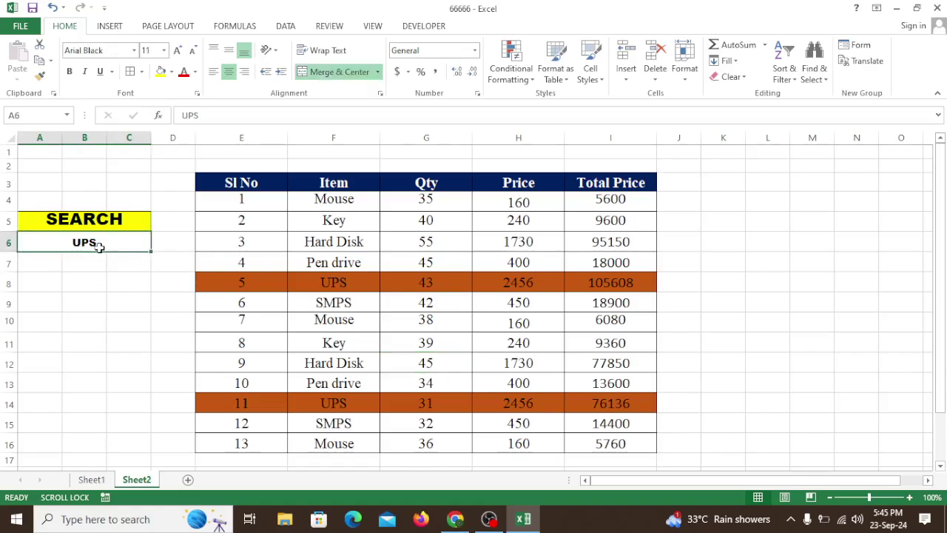
text(MOUS)
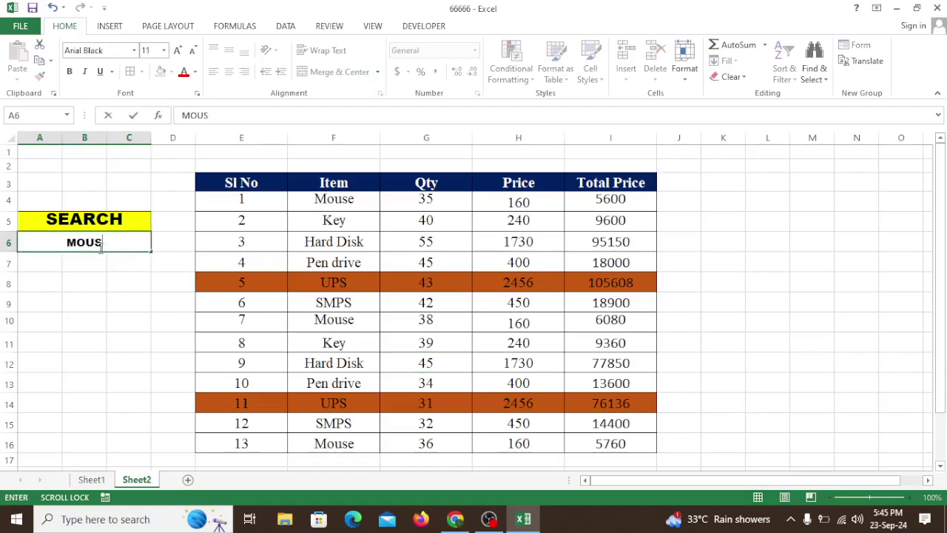
text(E)
key(Return)
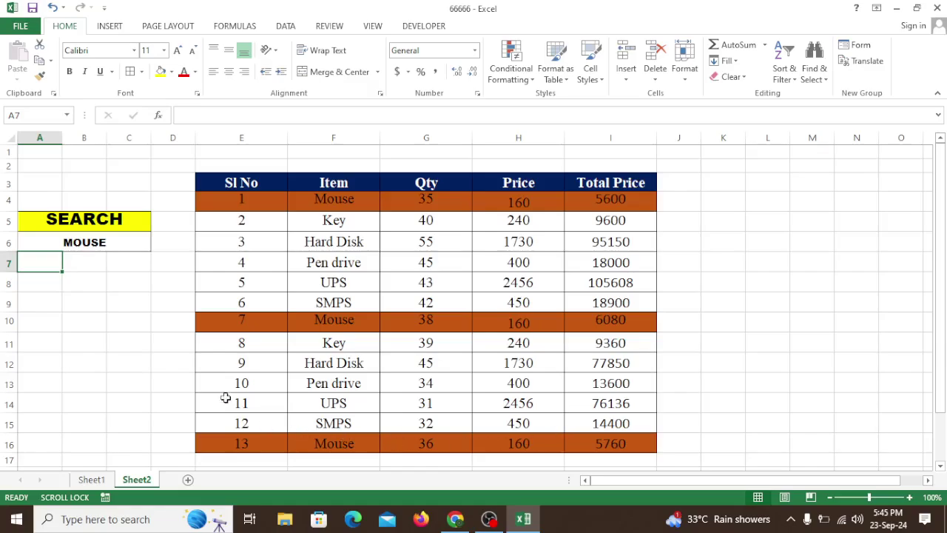
Search for 4, then 45, leaving only rows 4, 5, 6, 9, 11 and 12 orange
click(89, 246)
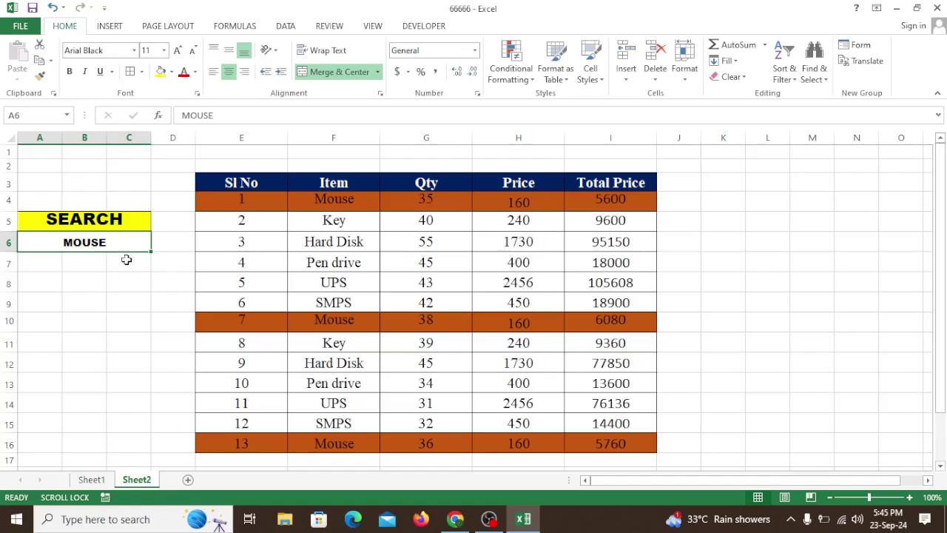
text(4)
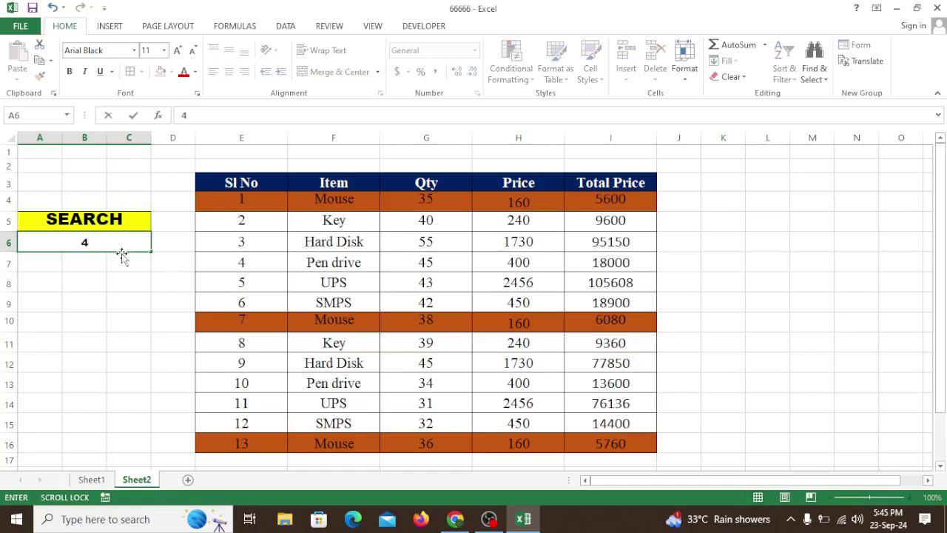
key(Return)
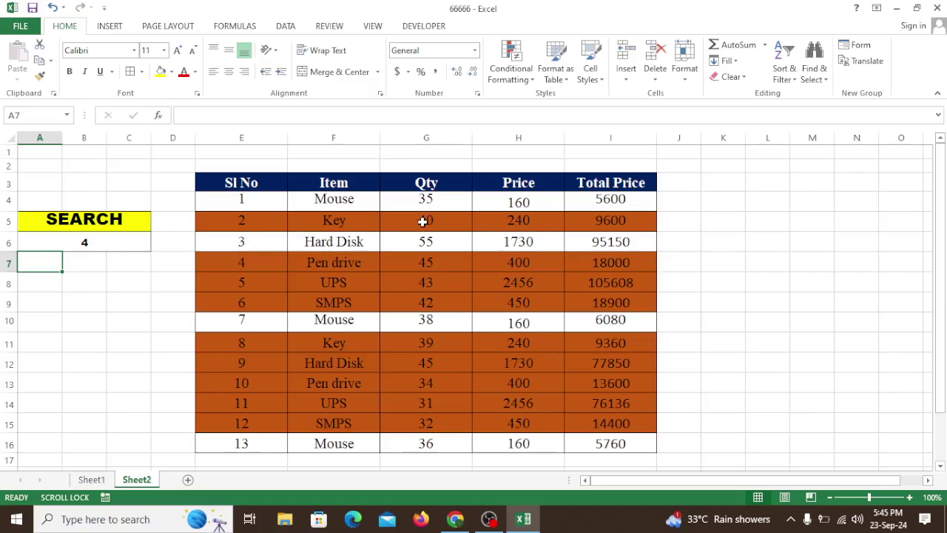
click(79, 243)
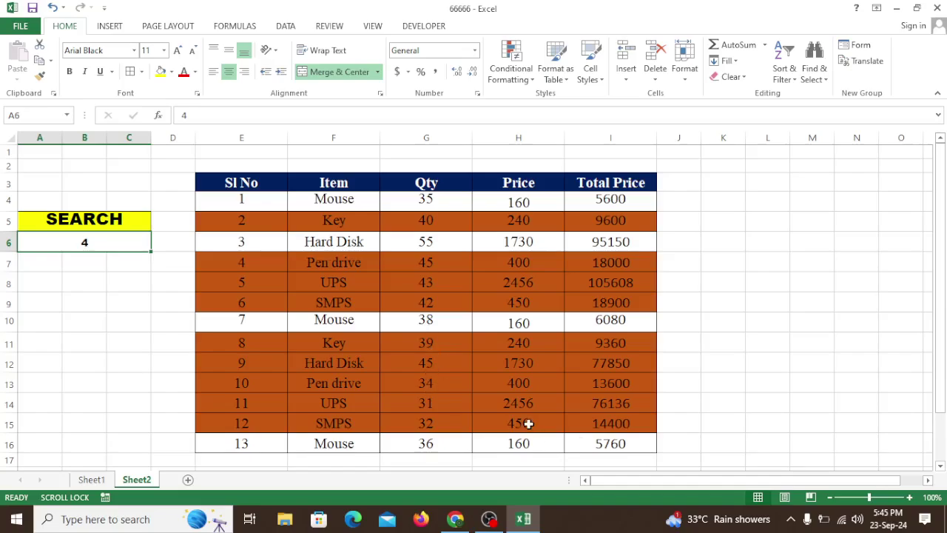
text(45)
key(Return)
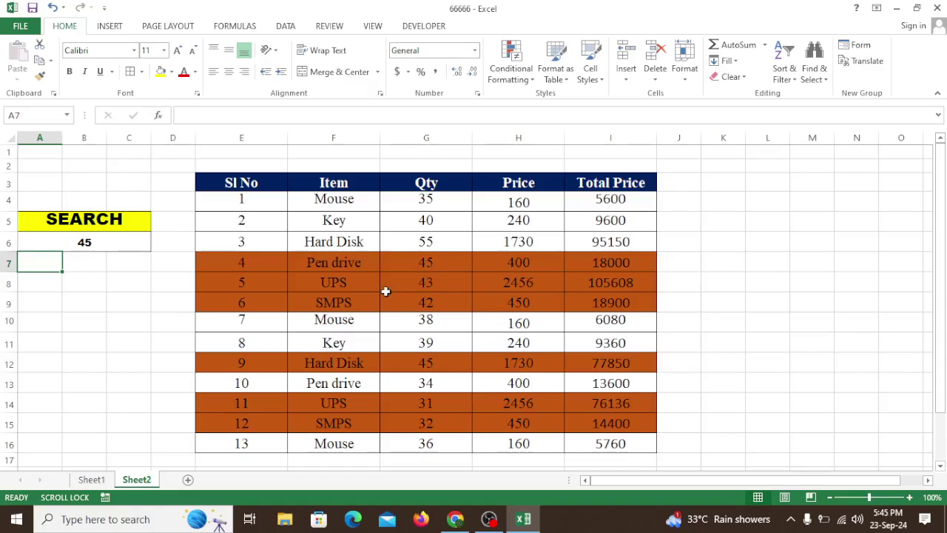
click(114, 242)
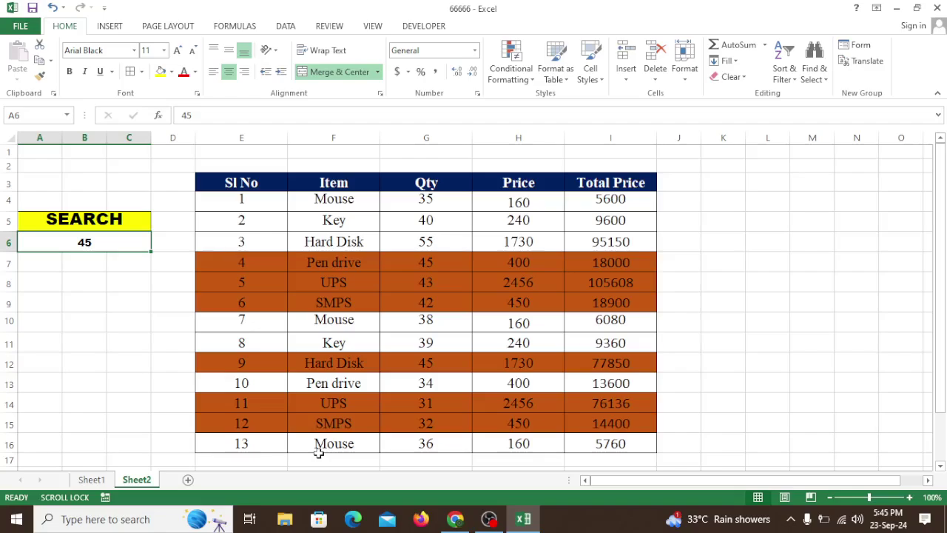
Search for SMPS, then PEN DRIVE, leaving only Pen drive rows 4 and 10 orange
text(SMPS)
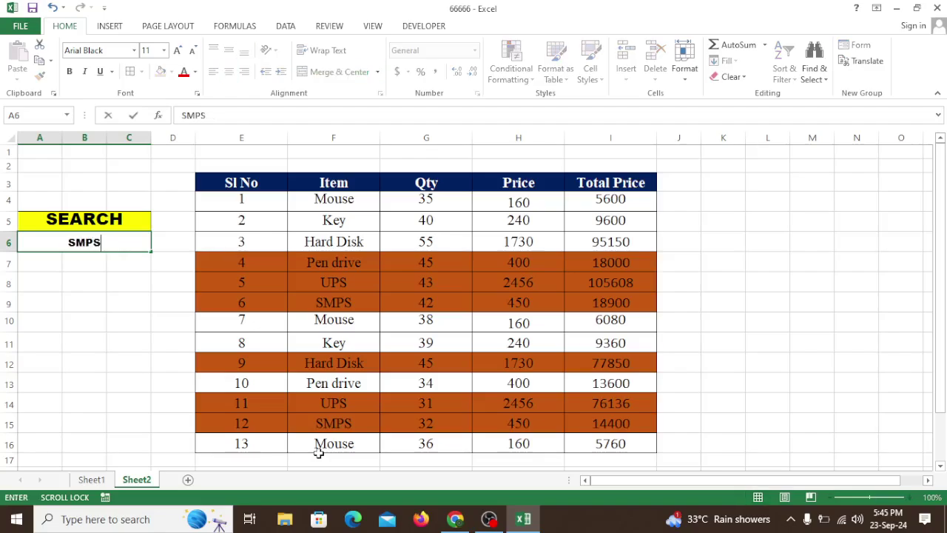
key(Return)
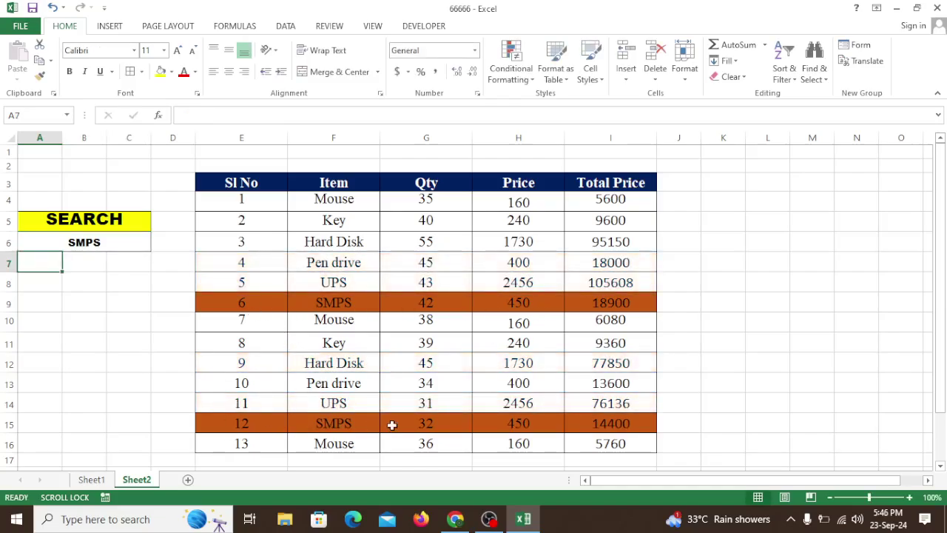
click(116, 244)
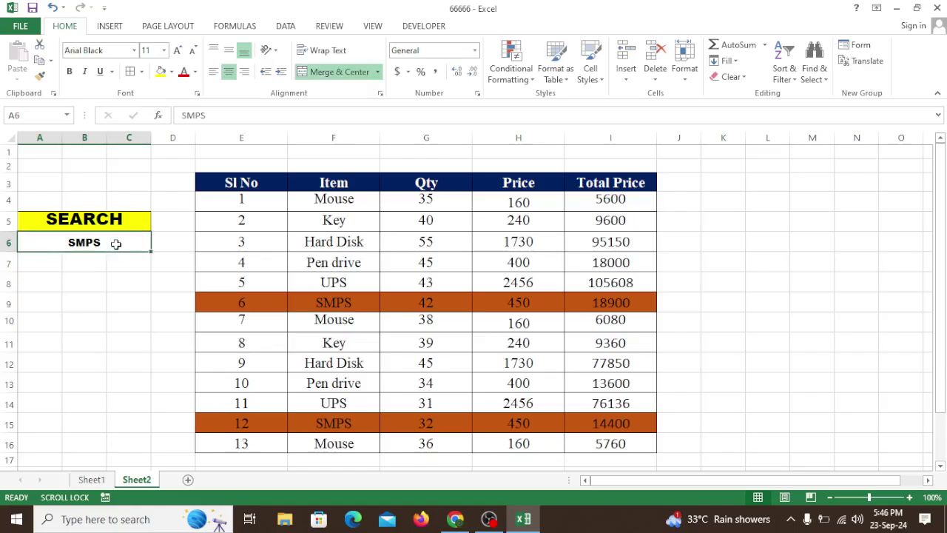
text(PEN )
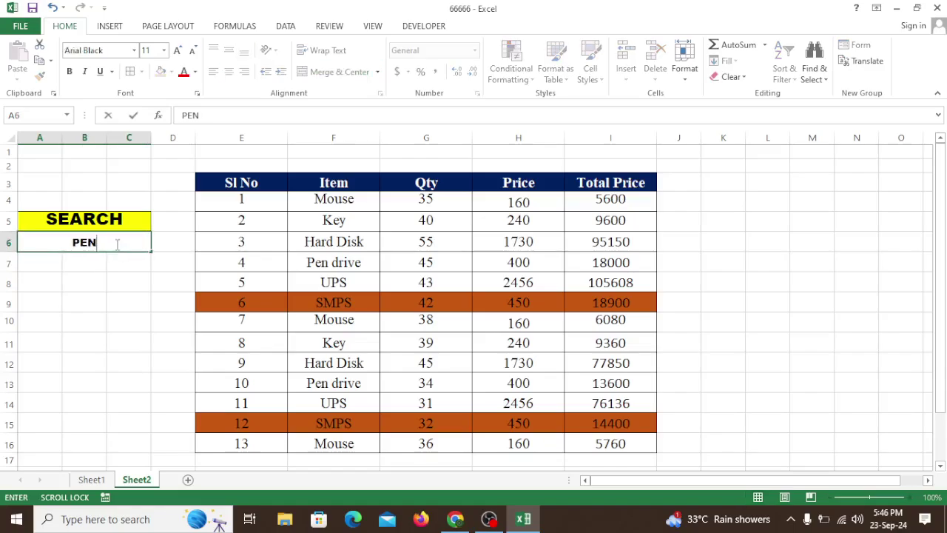
text(DRIVE)
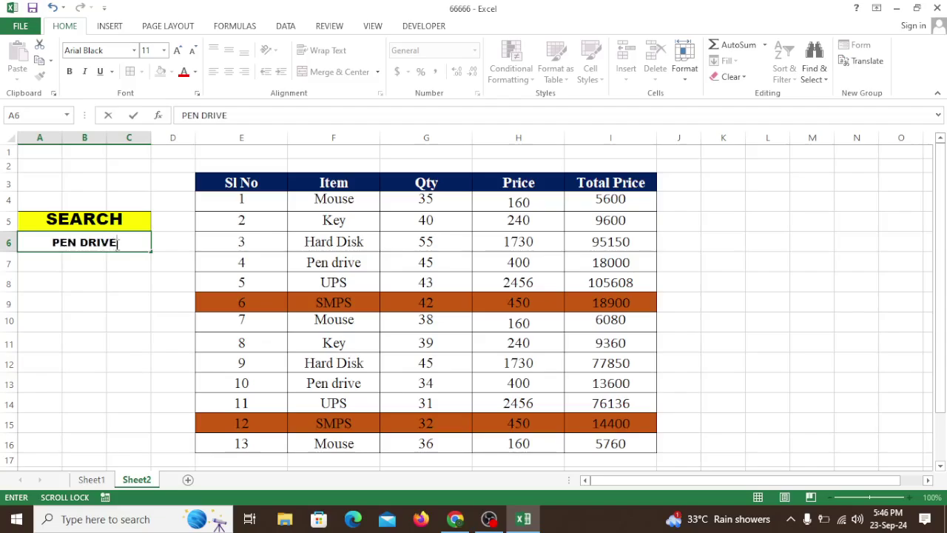
key(Return)
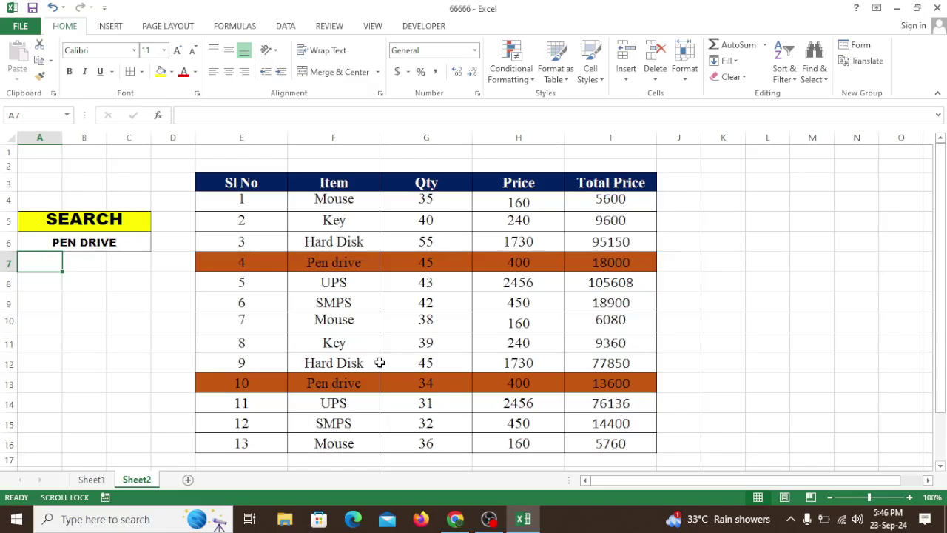
click(116, 243)
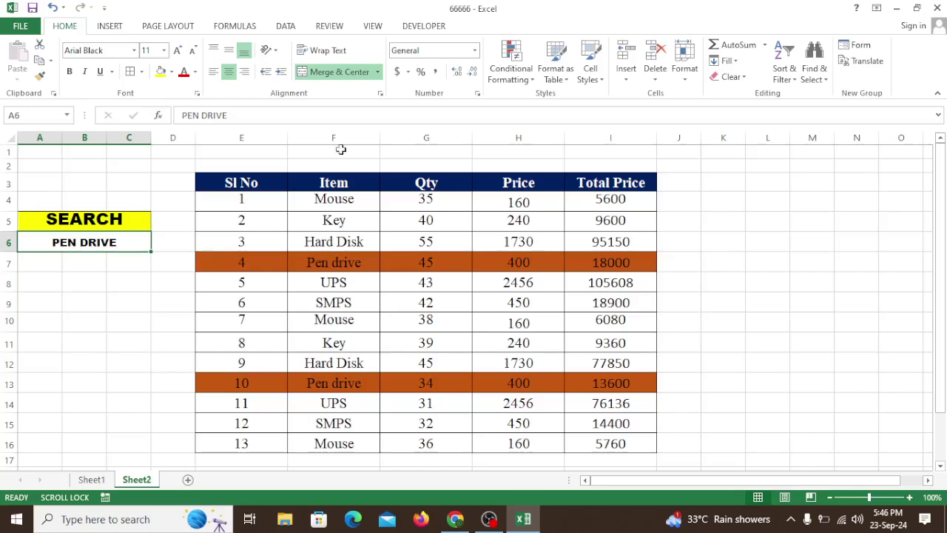
click(364, 238)
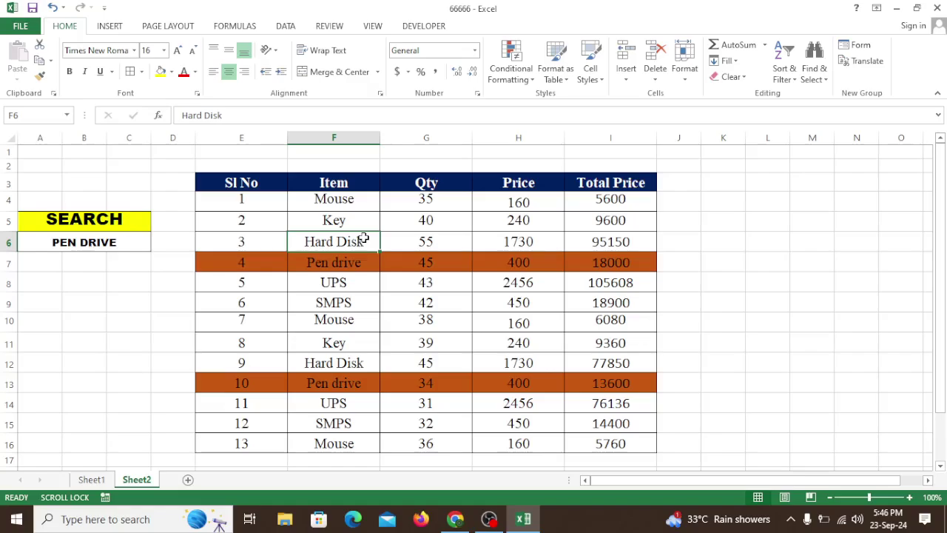